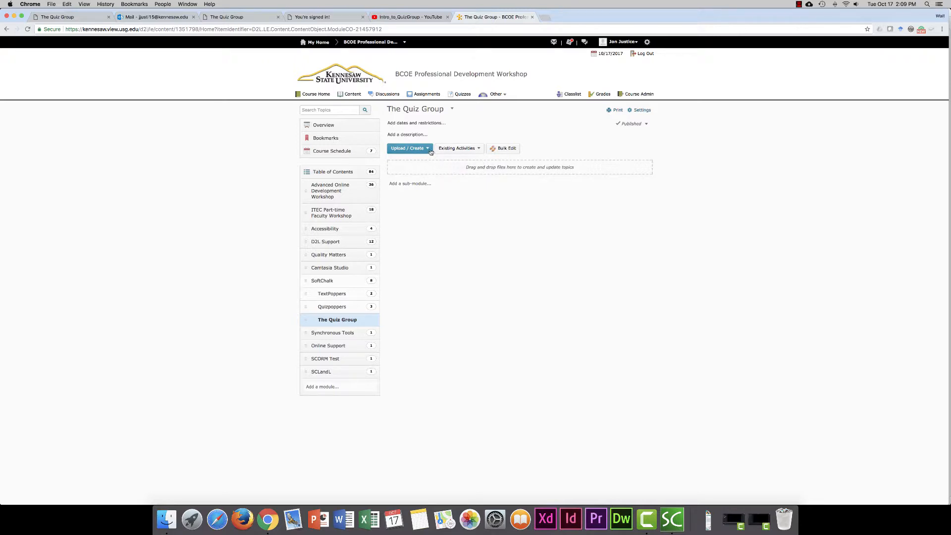
Start a new link in The Quiz Group module with the title "Introduction to the Quiz Group"
{"action": "left_click", "coordinate": [428, 149]}
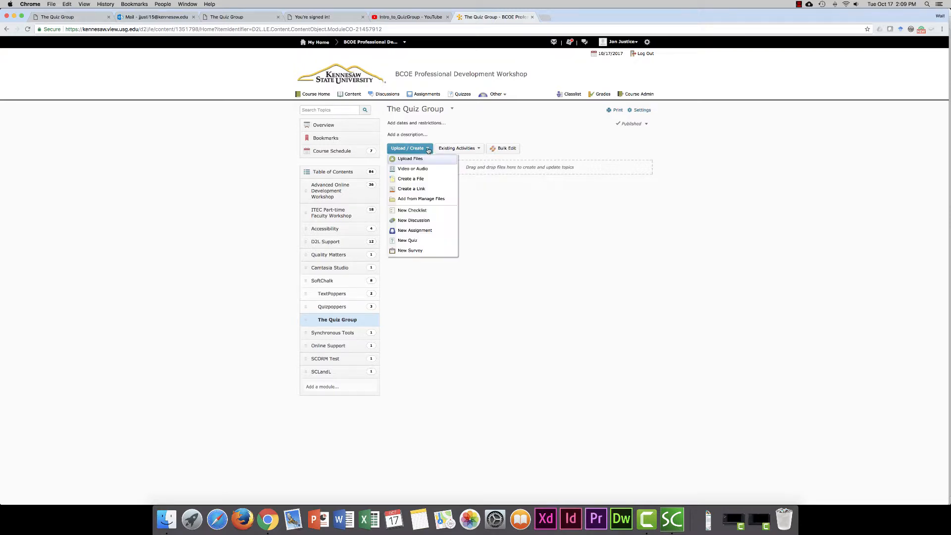
{"action": "left_click", "coordinate": [426, 190]}
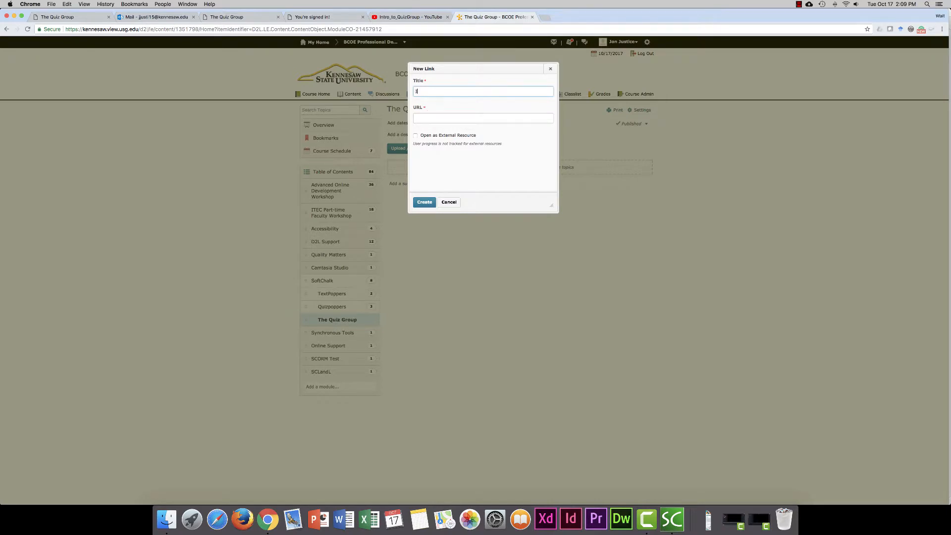
{"action": "type", "text": "Introduction to the Quiz Group"}
Switch to the Intro_to_QuizGroup video on YouTube, close its embed window, and copy the video's share link
{"action": "left_click", "coordinate": [410, 17]}
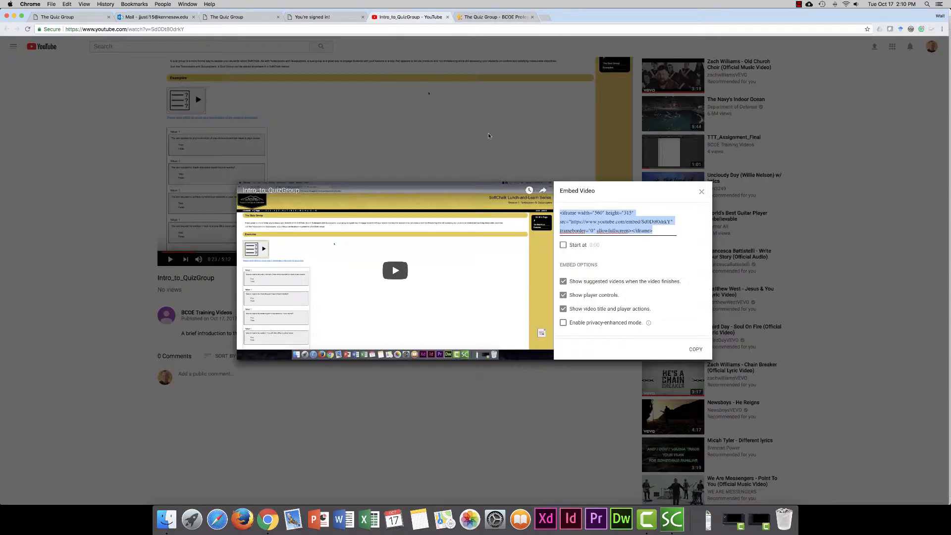
{"action": "left_click", "coordinate": [702, 192]}
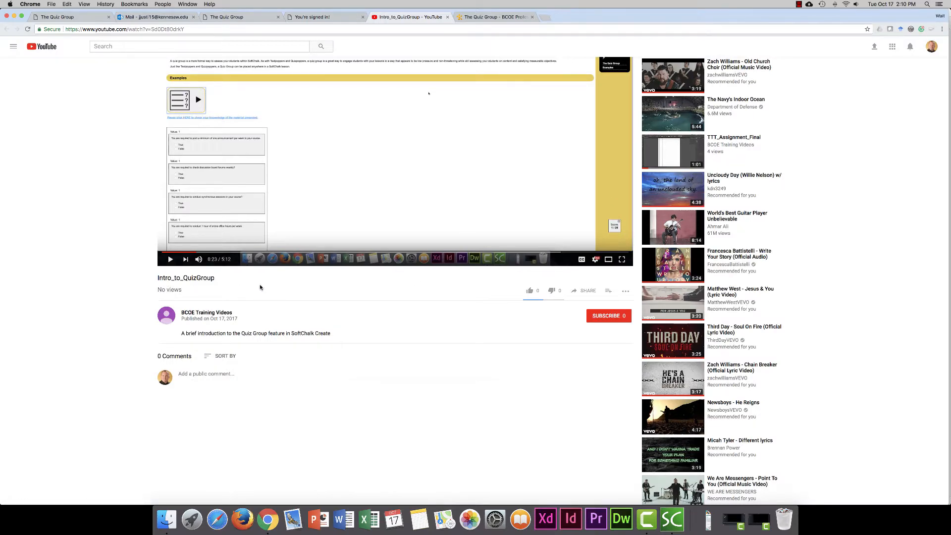
{"action": "scroll", "coordinate": [267, 287], "scroll_direction": "down", "scroll_amount": 1}
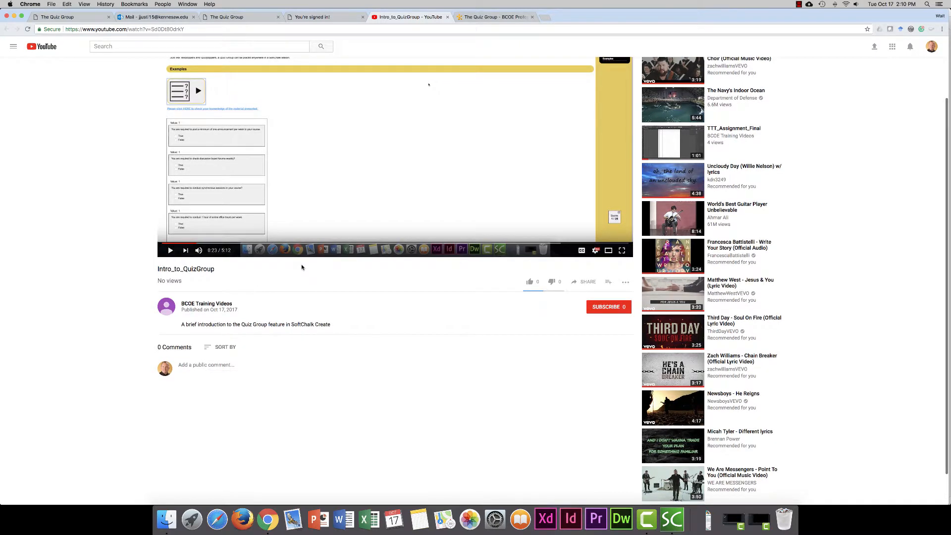
{"action": "scroll", "coordinate": [327, 277], "scroll_direction": "up", "scroll_amount": 1}
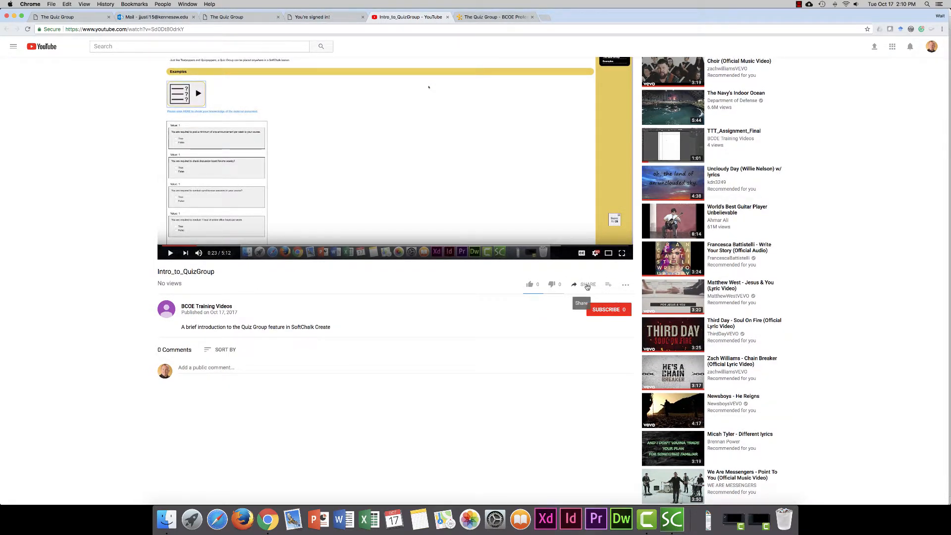
{"action": "left_click", "coordinate": [588, 285]}
{"action": "key", "text": "super+c"}
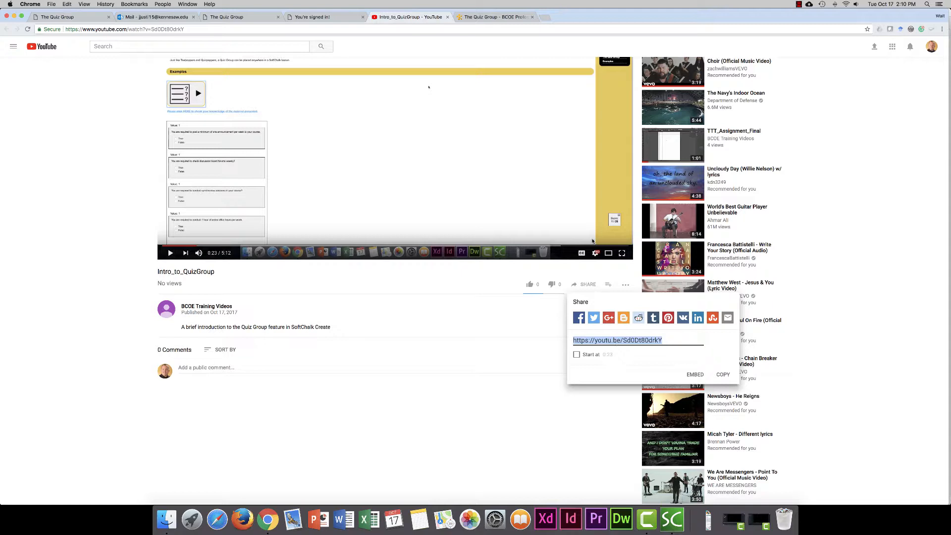
Back in the course's new link form, paste the video's share link as the URL and create it as an external resource
{"action": "left_click", "coordinate": [498, 17]}
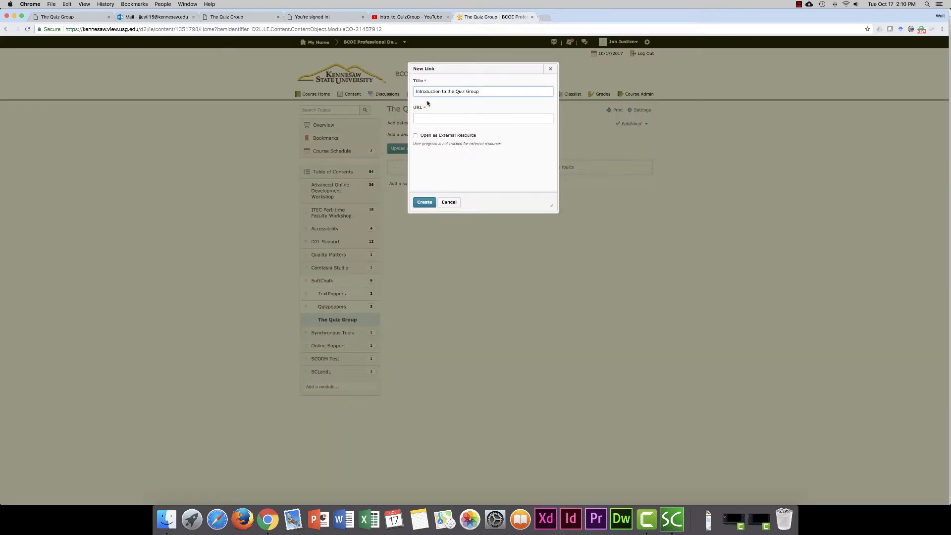
{"action": "left_click", "coordinate": [428, 118]}
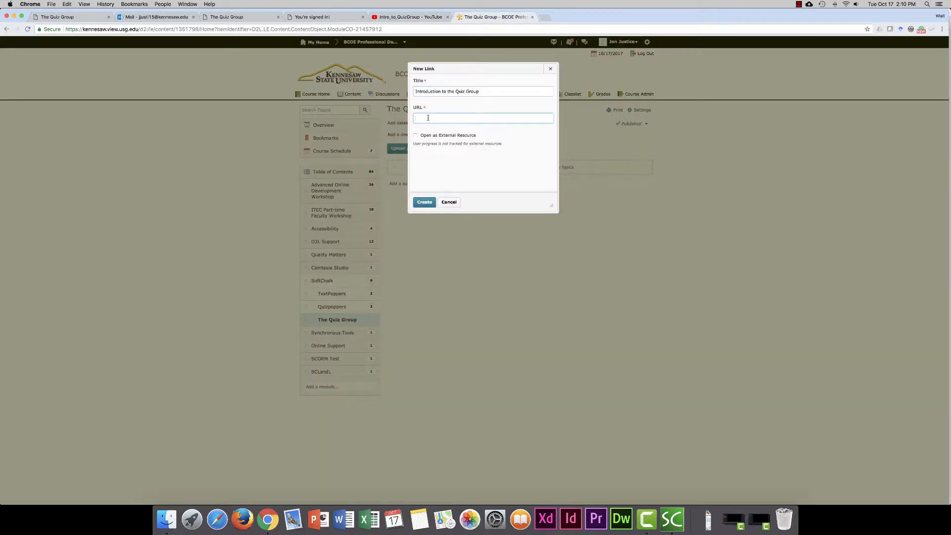
{"action": "key", "text": "super+v"}
{"action": "left_click", "coordinate": [417, 136]}
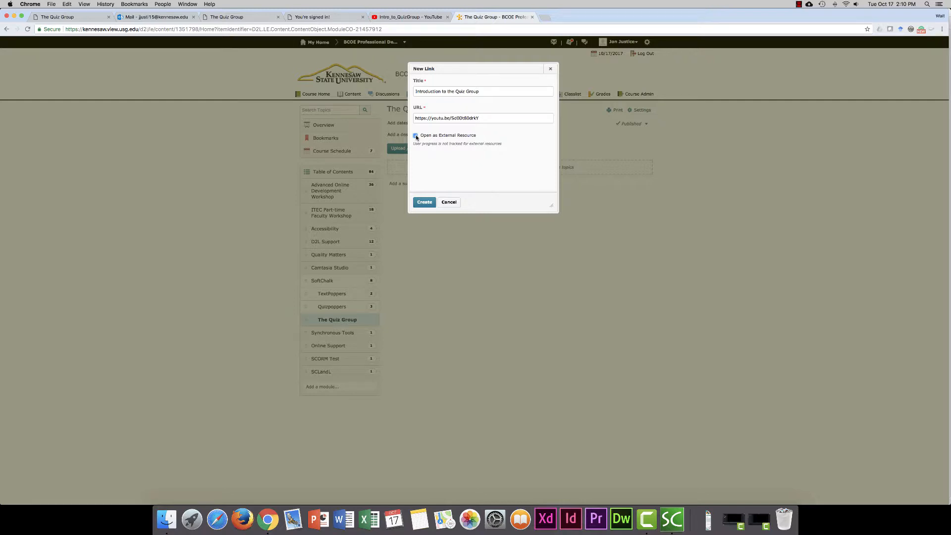
{"action": "left_click", "coordinate": [428, 205]}
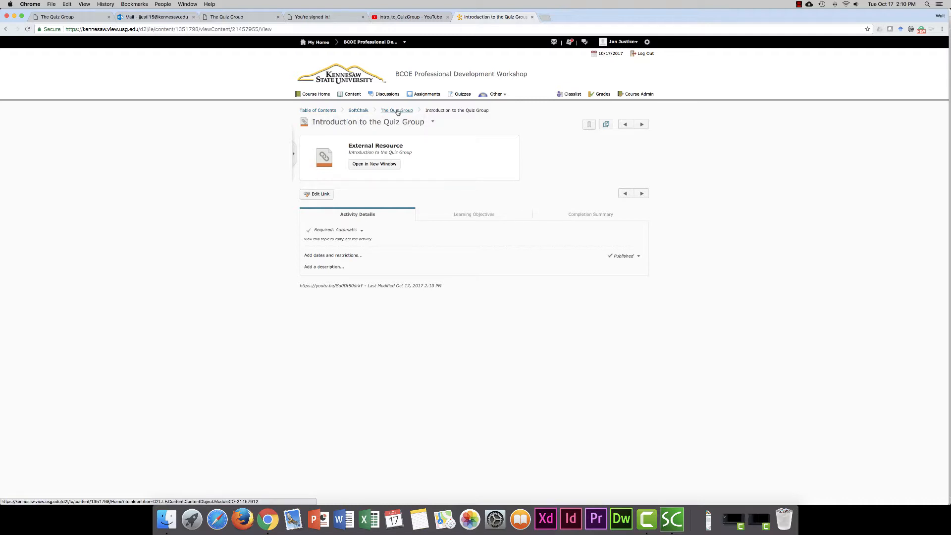
Test the Introduction to the Quiz Group link from the module, close the opened video, and return to The Quiz Group
{"action": "left_click", "coordinate": [398, 111]}
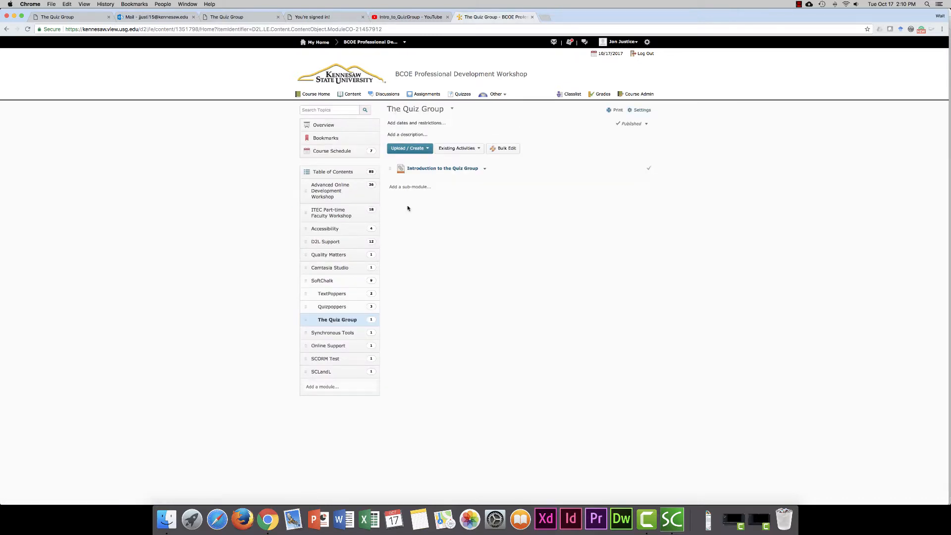
{"action": "left_click", "coordinate": [442, 169]}
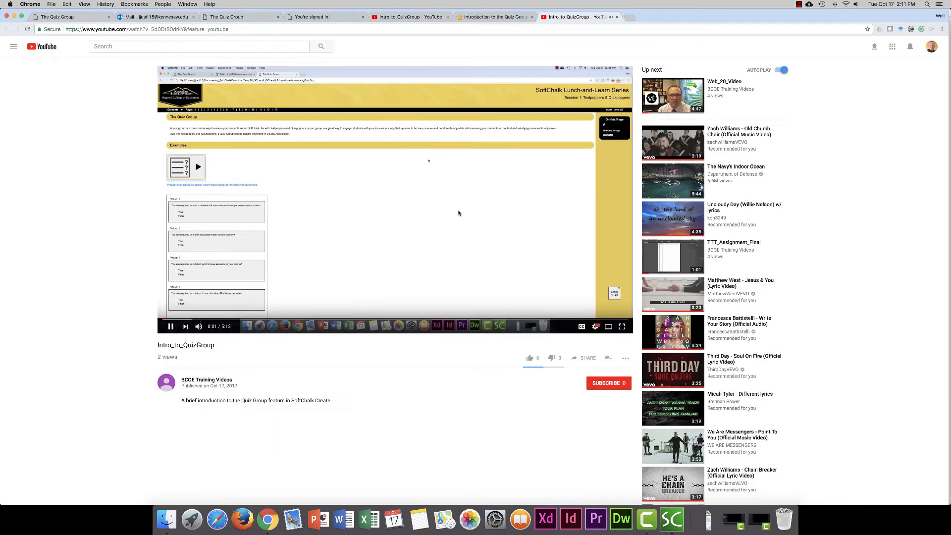
{"action": "left_click", "coordinate": [617, 17]}
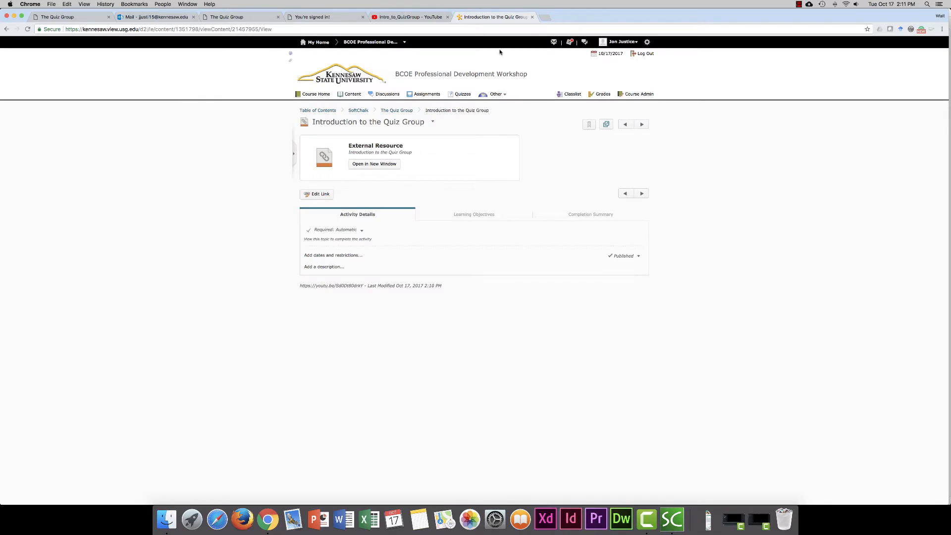
{"action": "left_click", "coordinate": [404, 110]}
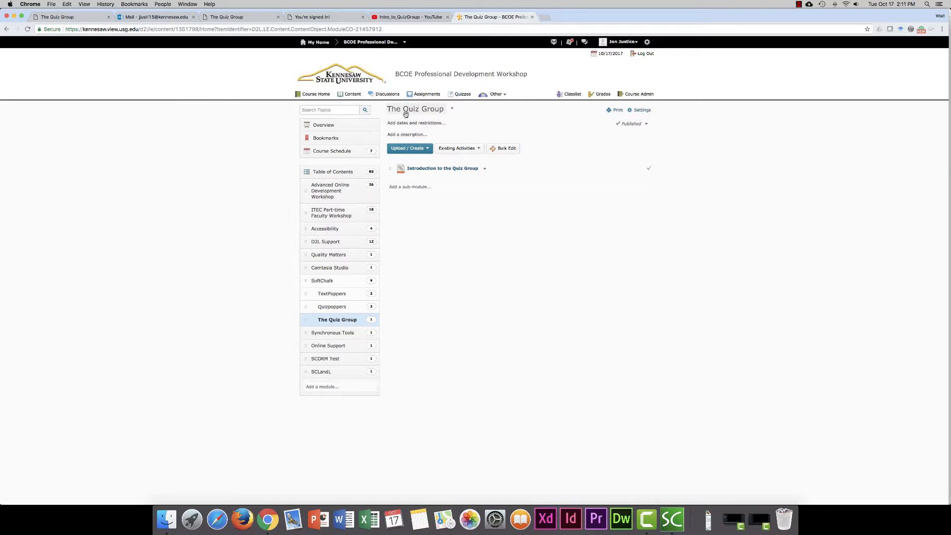
Start adding a web video or audio item to The Quiz Group module
{"action": "left_click", "coordinate": [428, 150]}
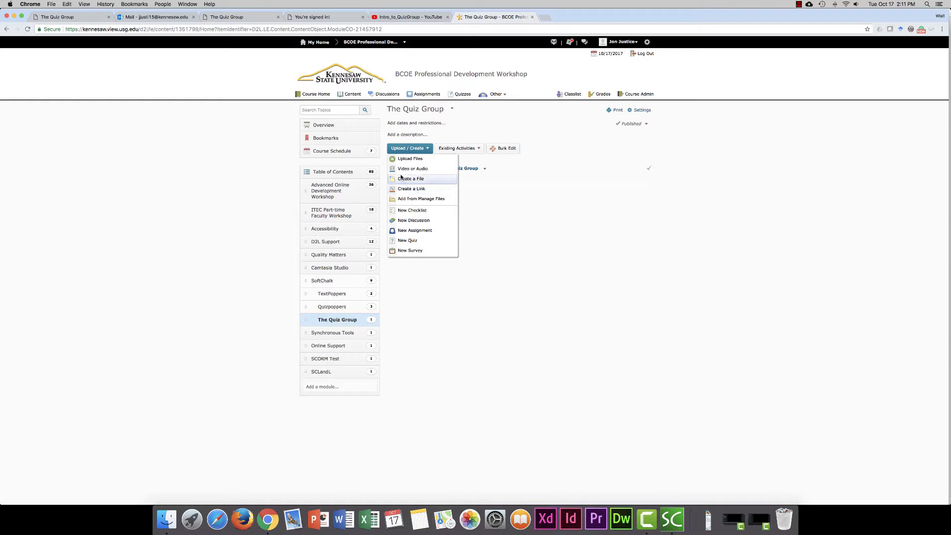
{"action": "left_click", "coordinate": [406, 171]}
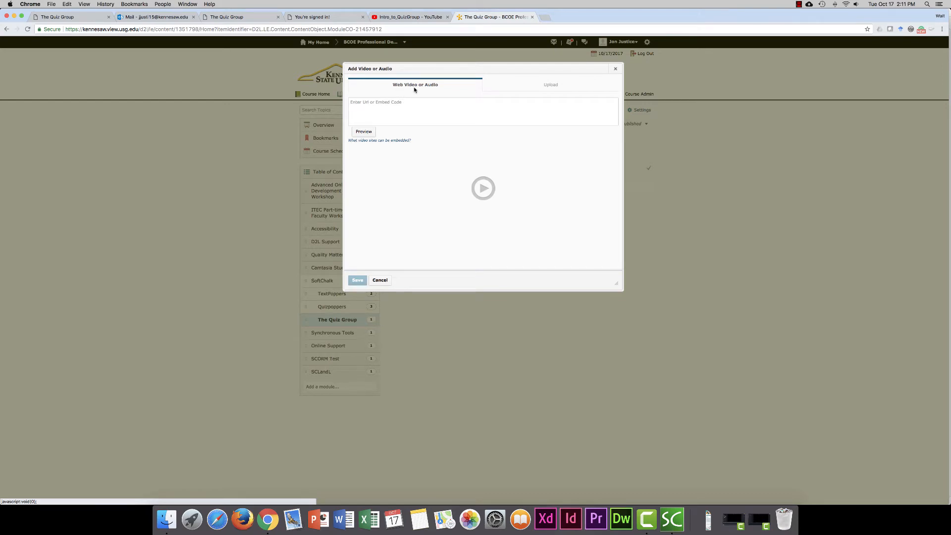
Try the video's share link as the web video source, and clear it again
{"action": "left_click", "coordinate": [357, 103]}
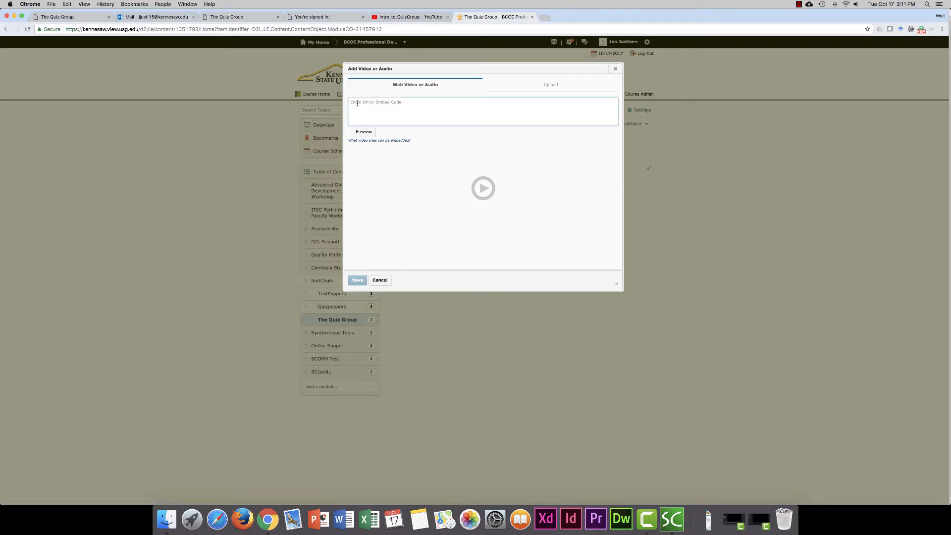
{"action": "key", "text": "super+v"}
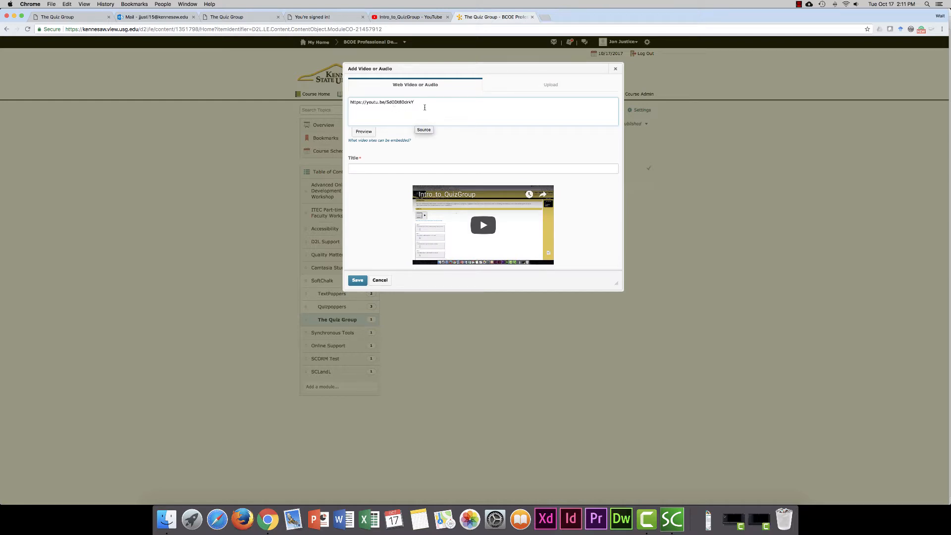
{"action": "left_click_drag", "start_coordinate": [414, 102], "coordinate": [350, 99]}
{"action": "key", "text": "BackSpace"}
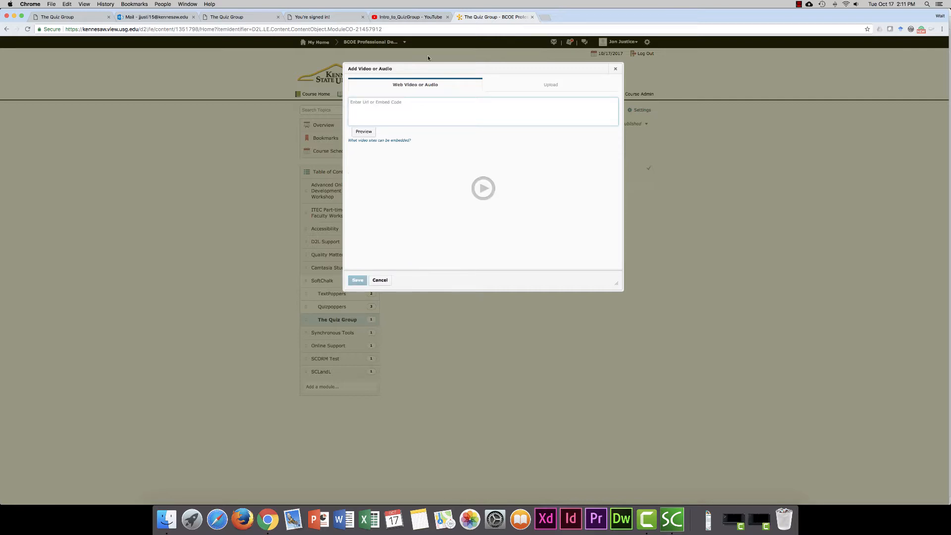
Return to the YouTube video, open its embed options, and copy the full iframe embed code
{"action": "left_click", "coordinate": [411, 17]}
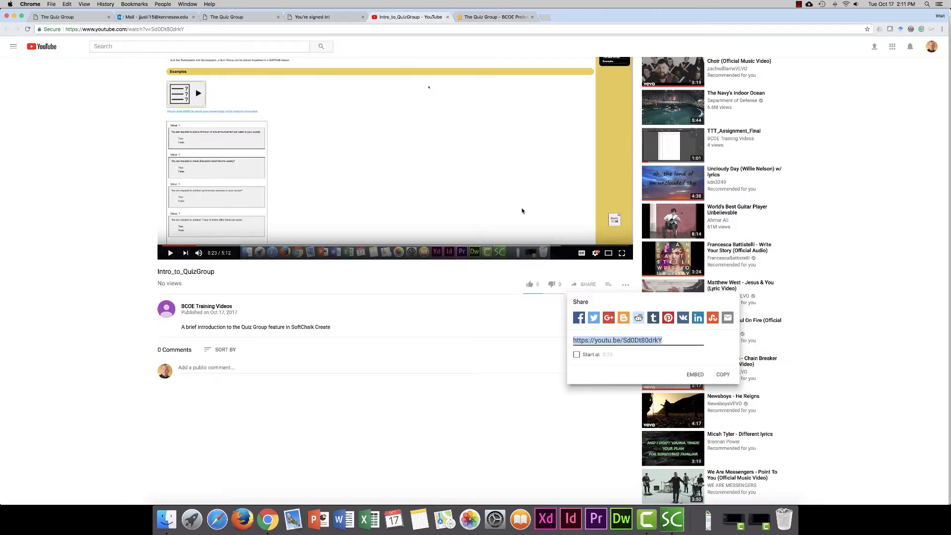
{"action": "left_click", "coordinate": [588, 285]}
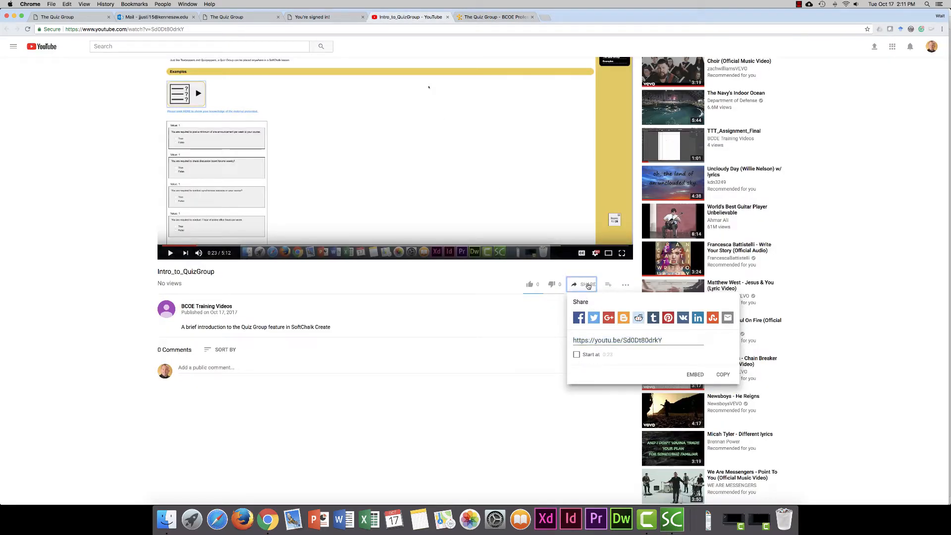
{"action": "left_click", "coordinate": [588, 286]}
{"action": "left_click", "coordinate": [588, 286]}
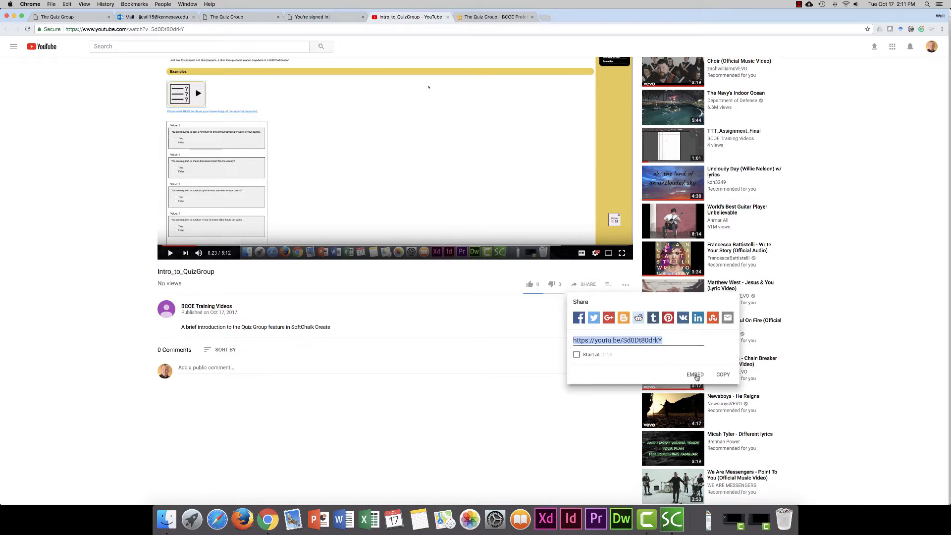
{"action": "left_click", "coordinate": [696, 375]}
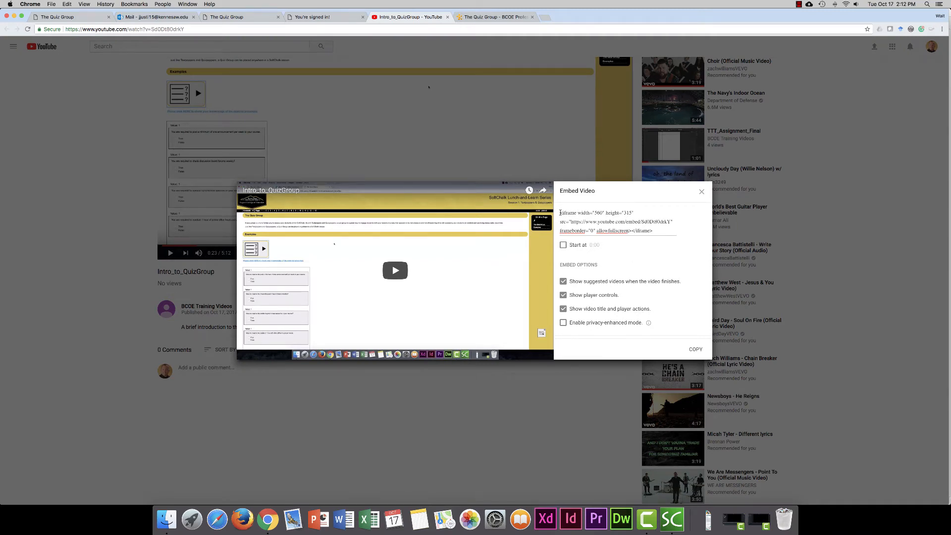
{"action": "left_click_drag", "start_coordinate": [560, 212], "coordinate": [652, 231]}
{"action": "key", "text": "super+c"}
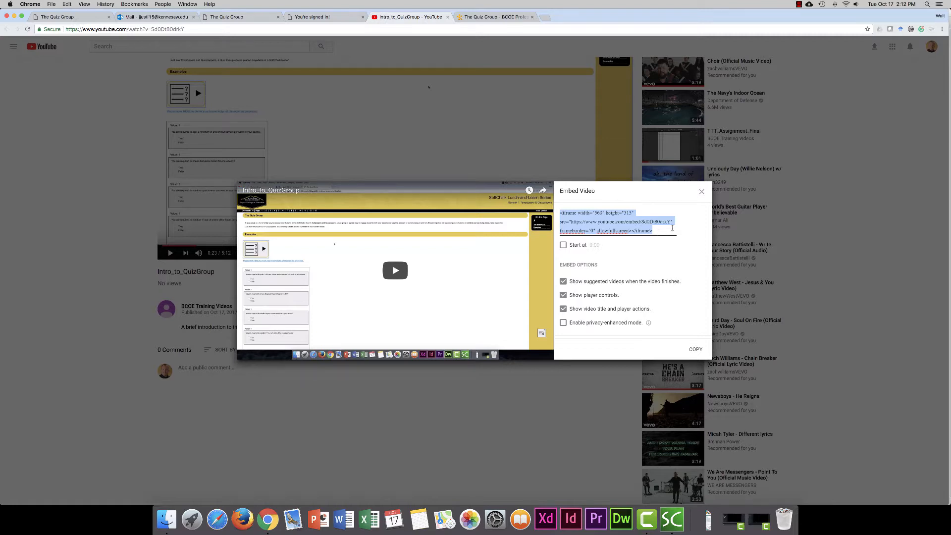
Back in the course's web video form, paste the YouTube iframe embed code as the video source
{"action": "left_click", "coordinate": [498, 17]}
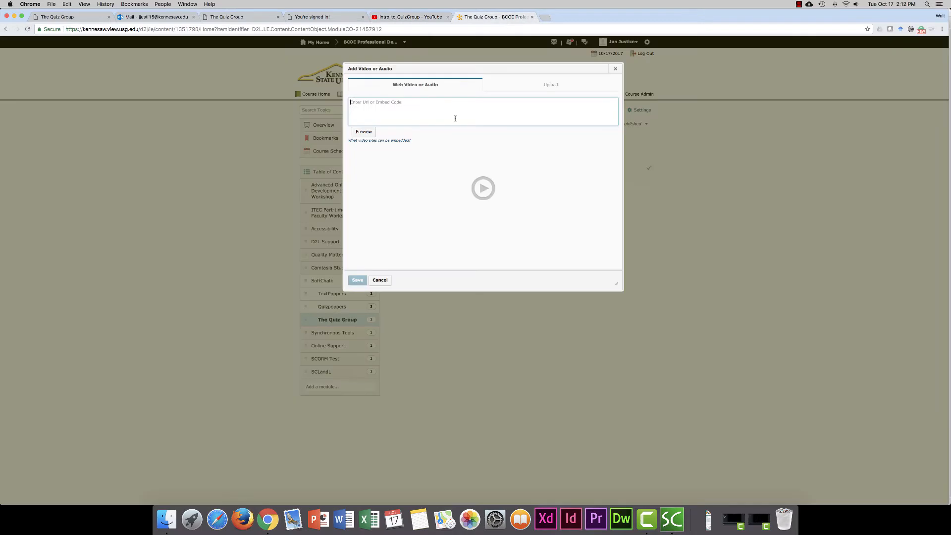
{"action": "left_click", "coordinate": [373, 103]}
{"action": "key", "text": "super+v"}
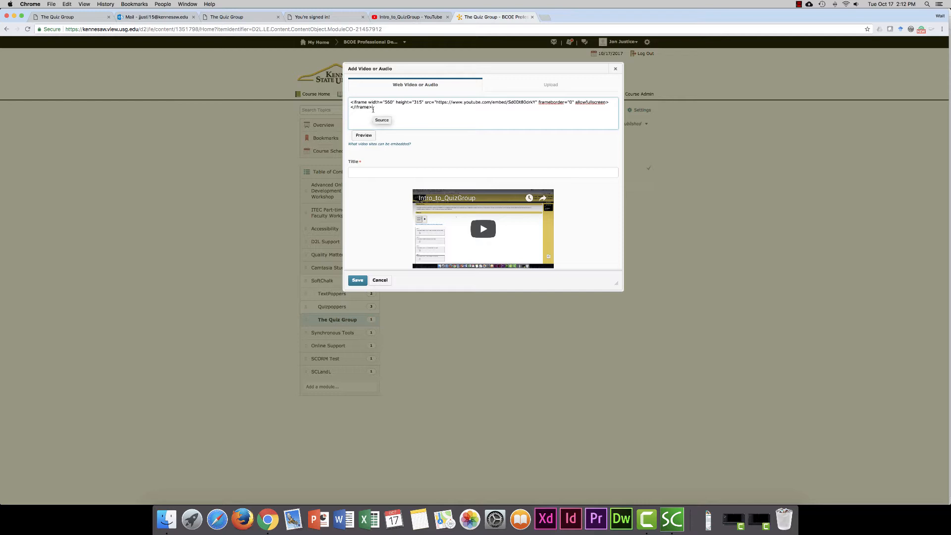
Title the embedded video "Introduction to the Quiz Group" and save it to the module
{"action": "left_click", "coordinate": [368, 172]}
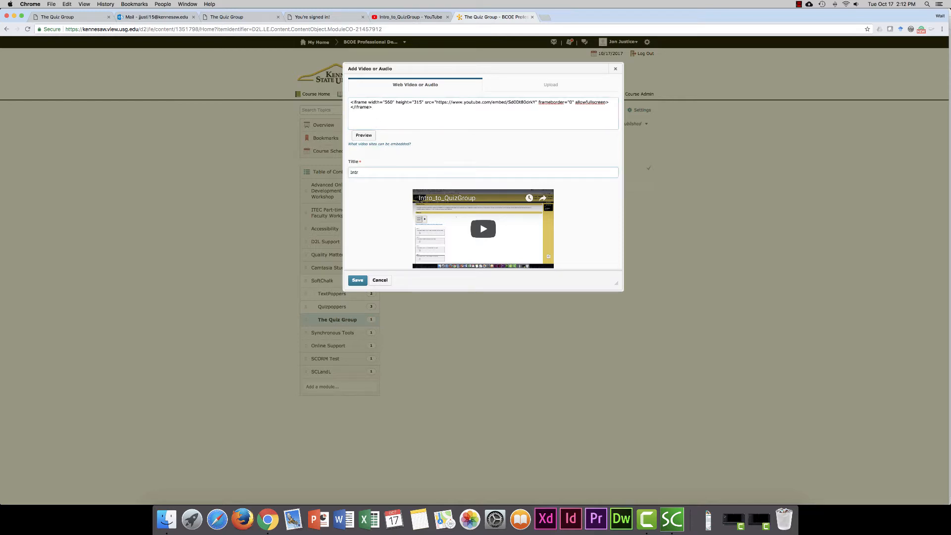
{"action": "type", "text": "Introduction to the Quiz Group"}
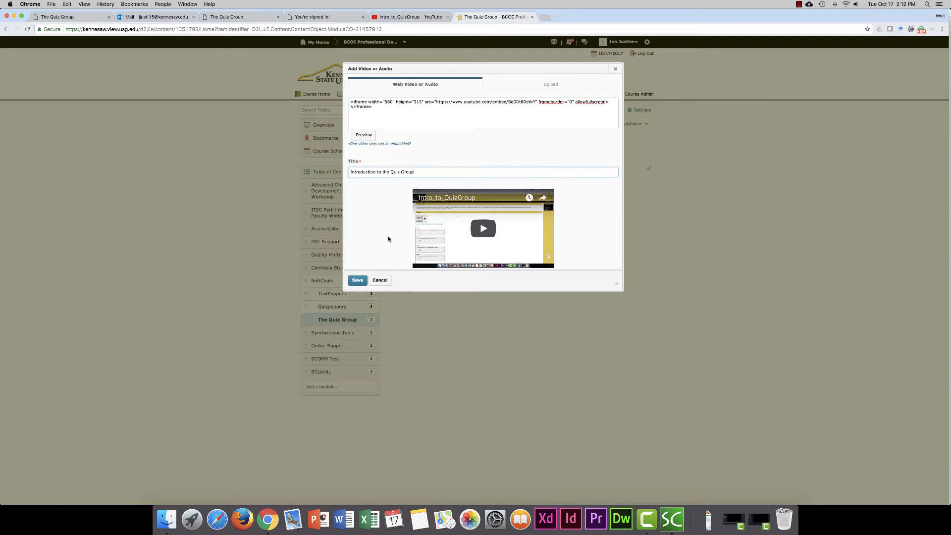
{"action": "scroll", "coordinate": [389, 240], "scroll_direction": "down", "scroll_amount": 1}
{"action": "left_click", "coordinate": [357, 281]}
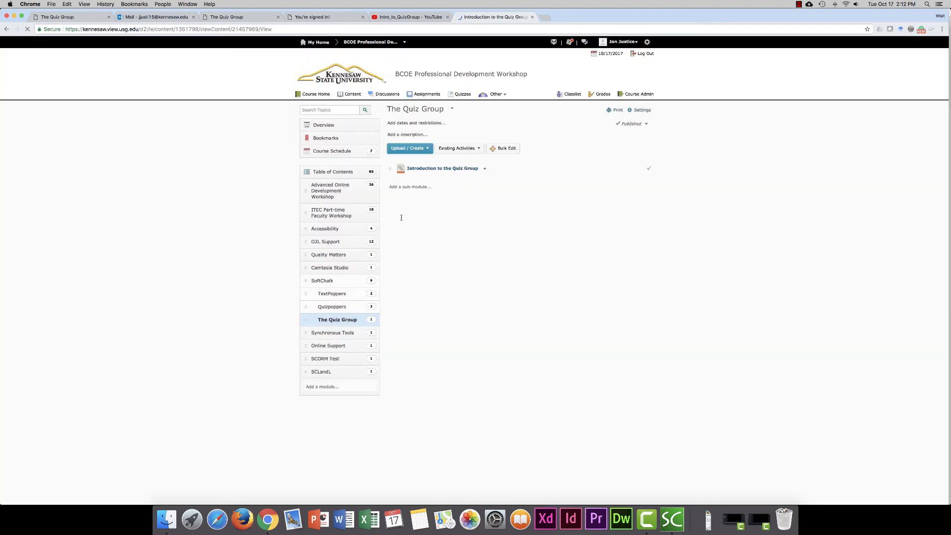
Play the embedded video to test it, and return to The Quiz Group module
{"action": "left_click", "coordinate": [391, 165]}
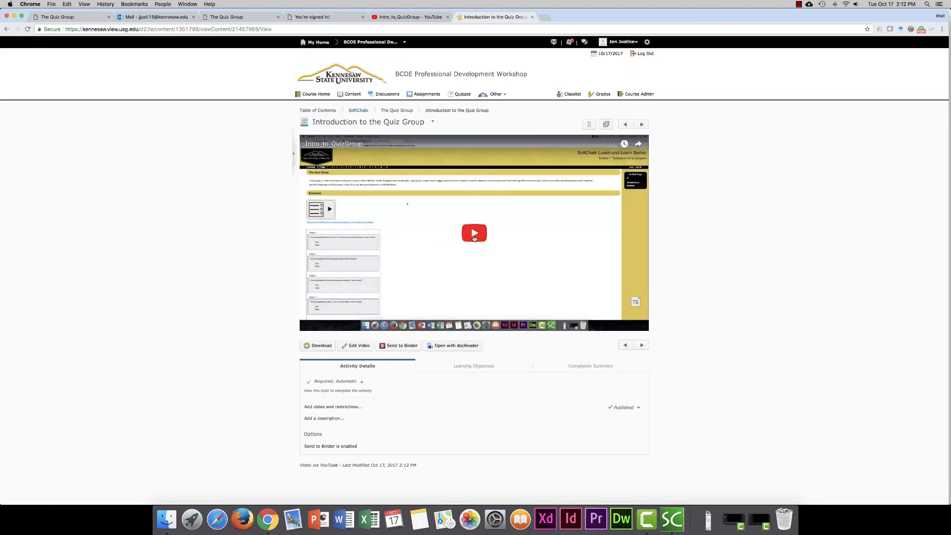
{"action": "left_click", "coordinate": [474, 238]}
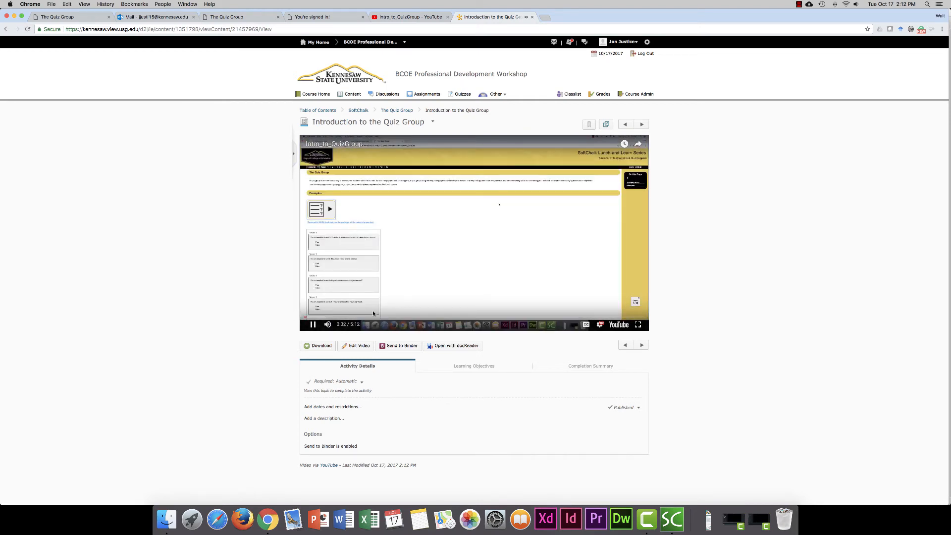
{"action": "left_click", "coordinate": [396, 110]}
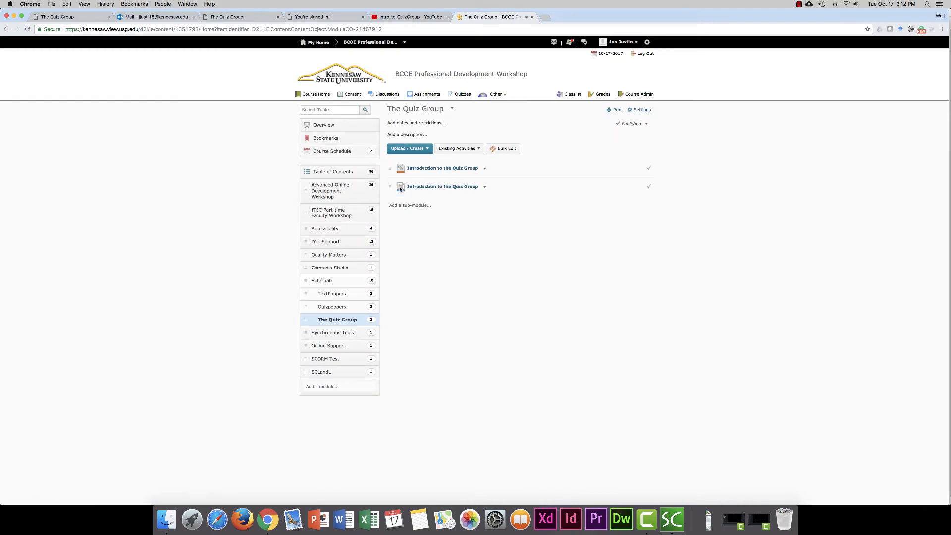